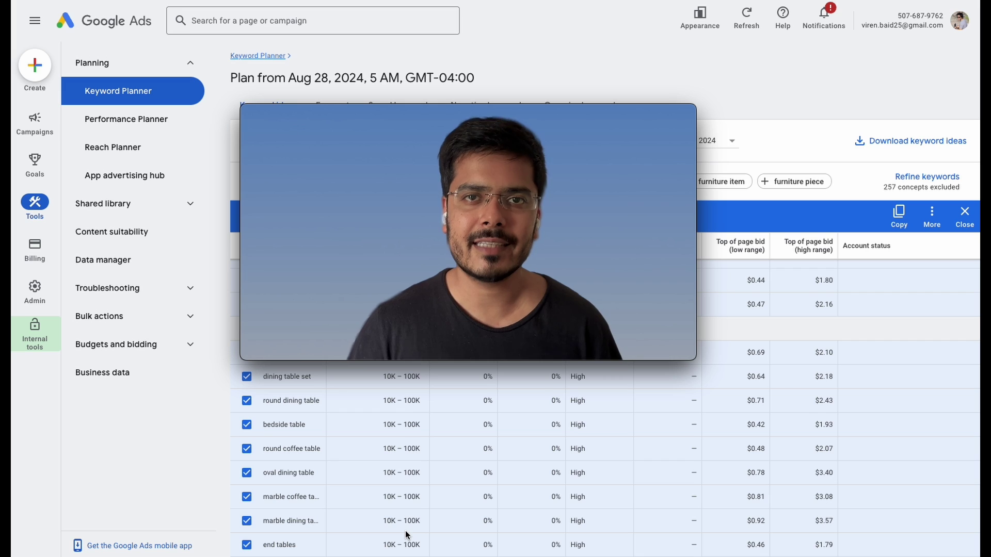
# Step: Review the keyword list in column A of the Tables Keywords spreadsheet
pyautogui.moveTo(240, 103); pyautogui.dragTo(445, 220)
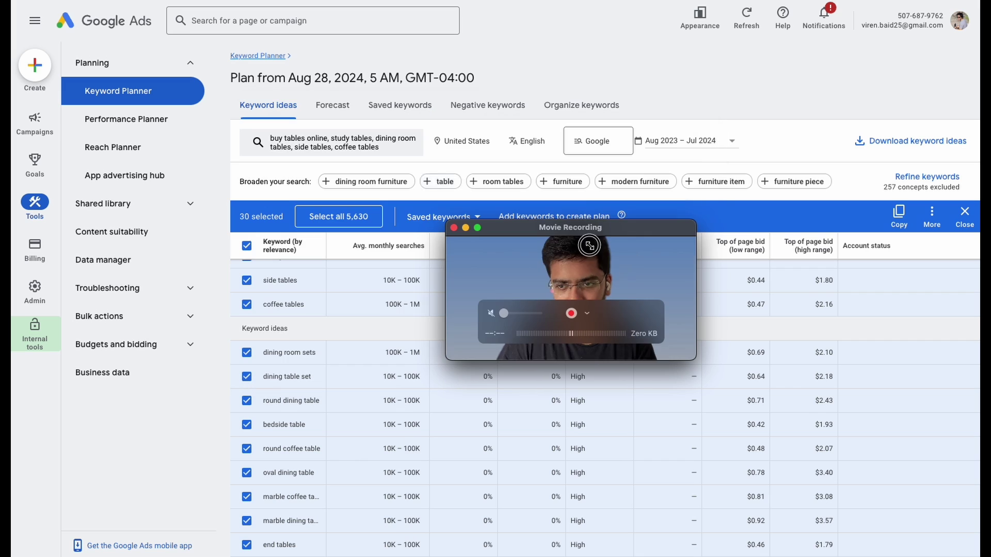
pyautogui.moveTo(590, 246); pyautogui.dragTo(871, 37)
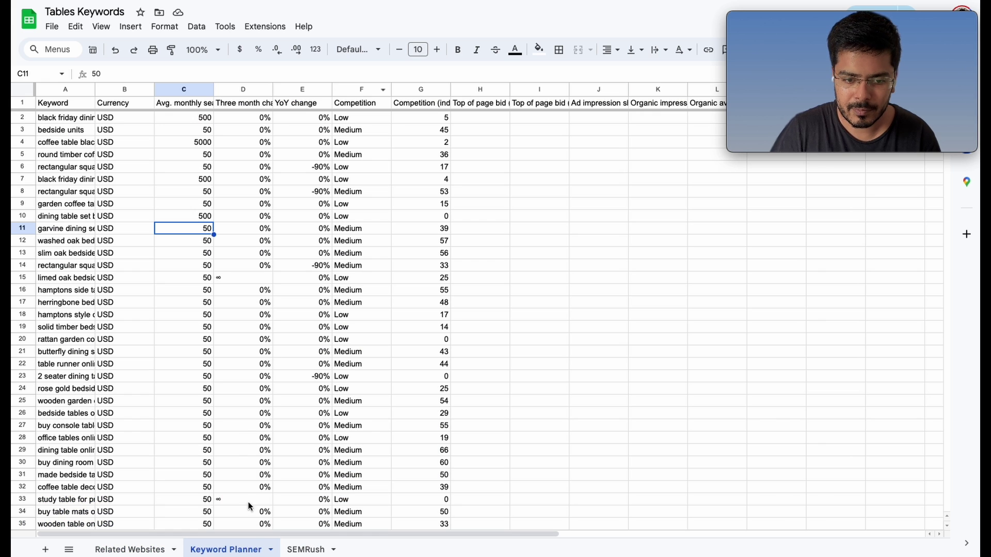
pyautogui.click(62, 147)
pyautogui.hotkey('ctrl', 'Up')
pyautogui.press('Down')
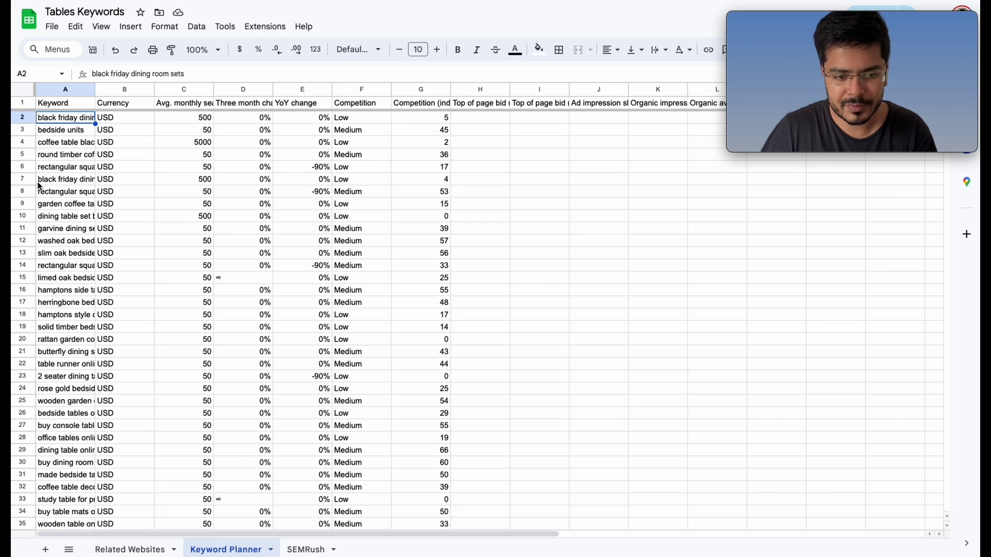
# Step: Check the Related Websites tab, glance at the IKEA tables page, then select 'side table for living room'
pyautogui.click(128, 550)
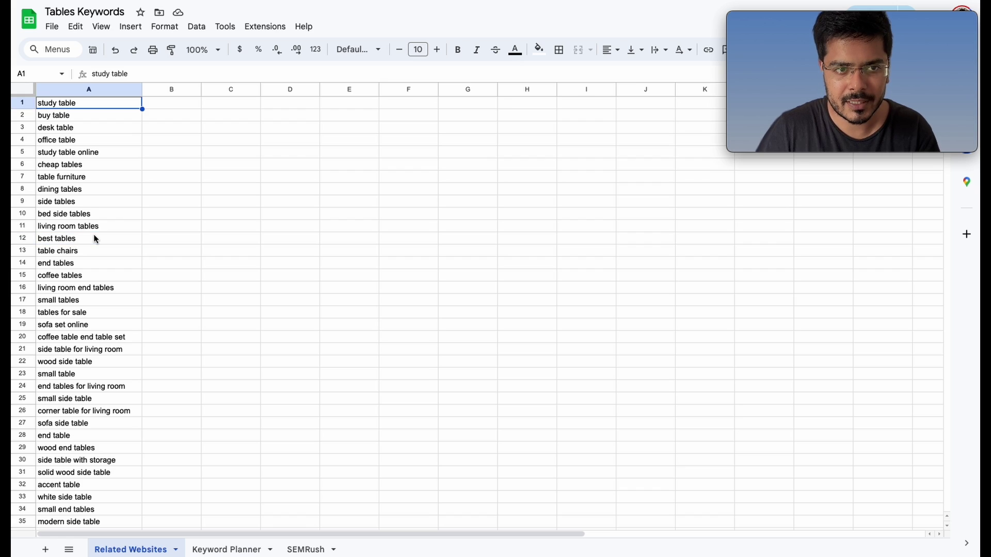
pyautogui.press('Down')
pyautogui.press('Up')
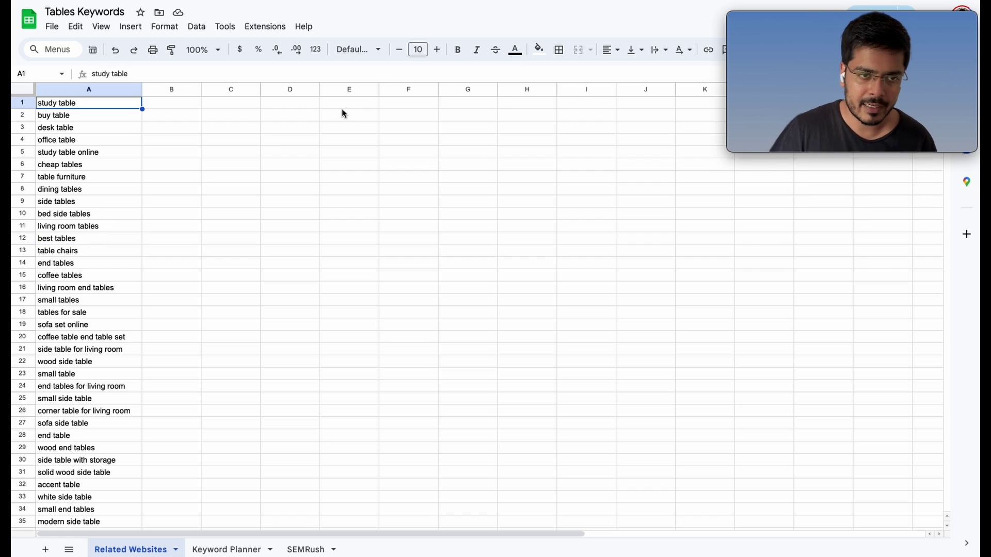
pyautogui.hotkey('ctrl', 'Tab')
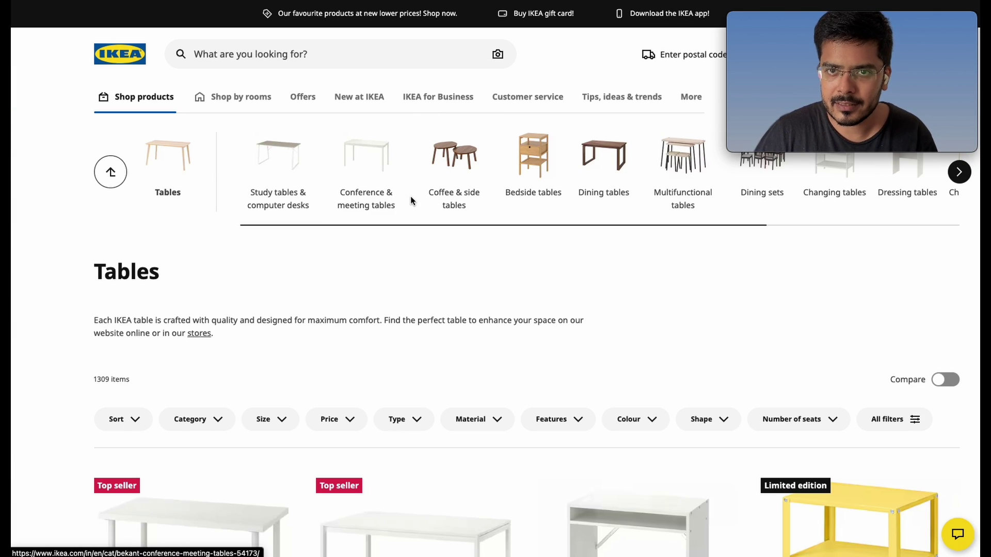
pyautogui.hotkey('ctrl', 'shift', 'Tab')
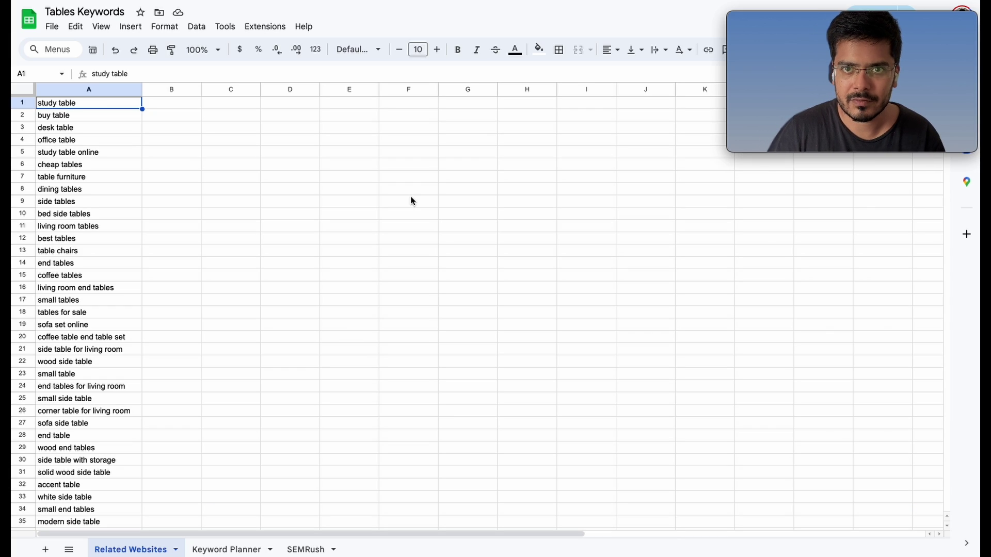
pyautogui.click(82, 353)
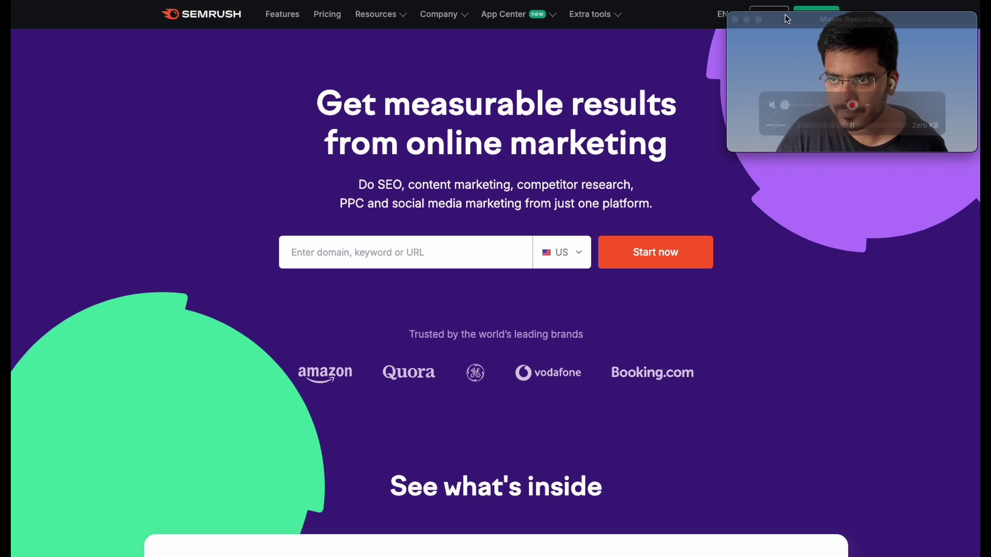
# Step: Scroll the Semrush homepage and go to the plans and pricing page
pyautogui.moveTo(733, 31); pyautogui.dragTo(730, 426)
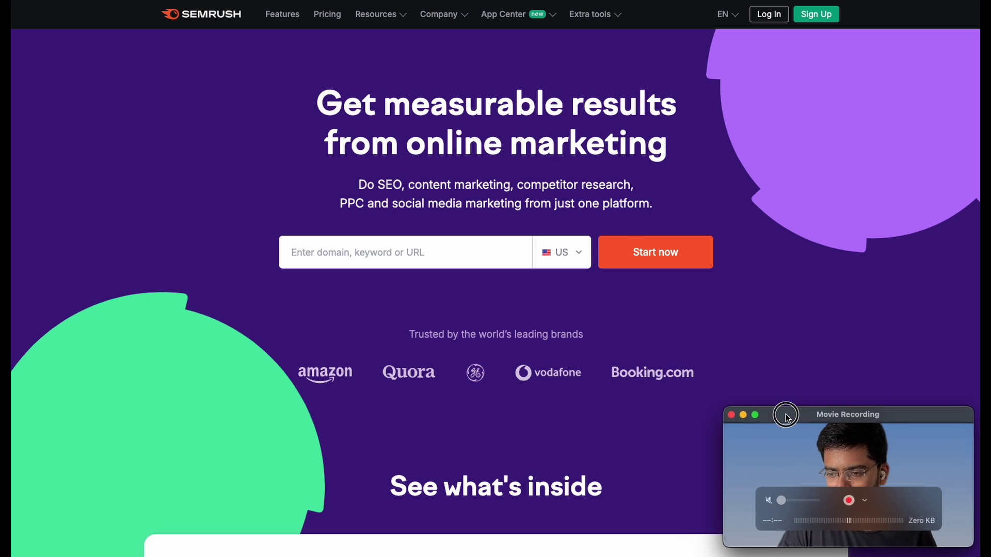
pyautogui.click(328, 14)
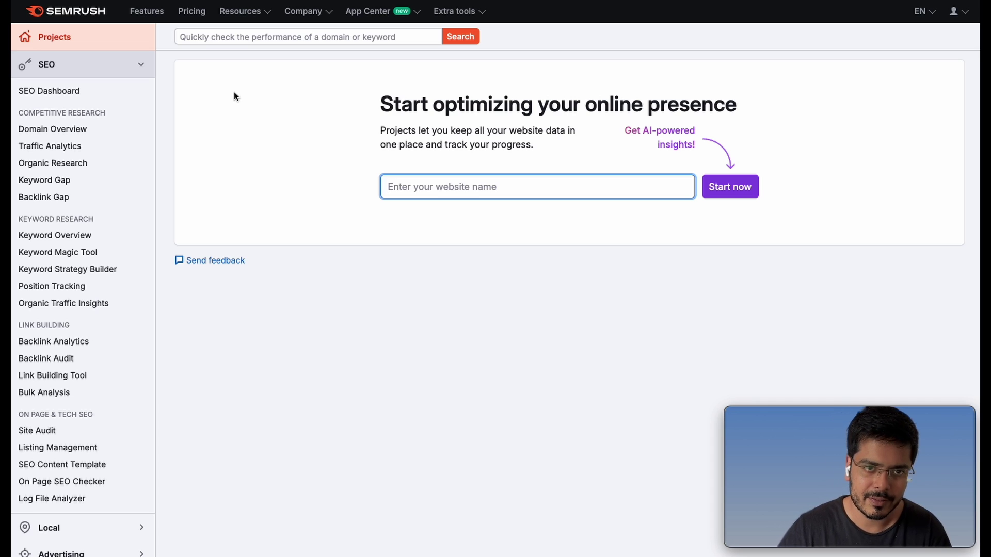
# Step: Look up the keyword 'tables' in Semrush's top search bar
pyautogui.click(250, 33)
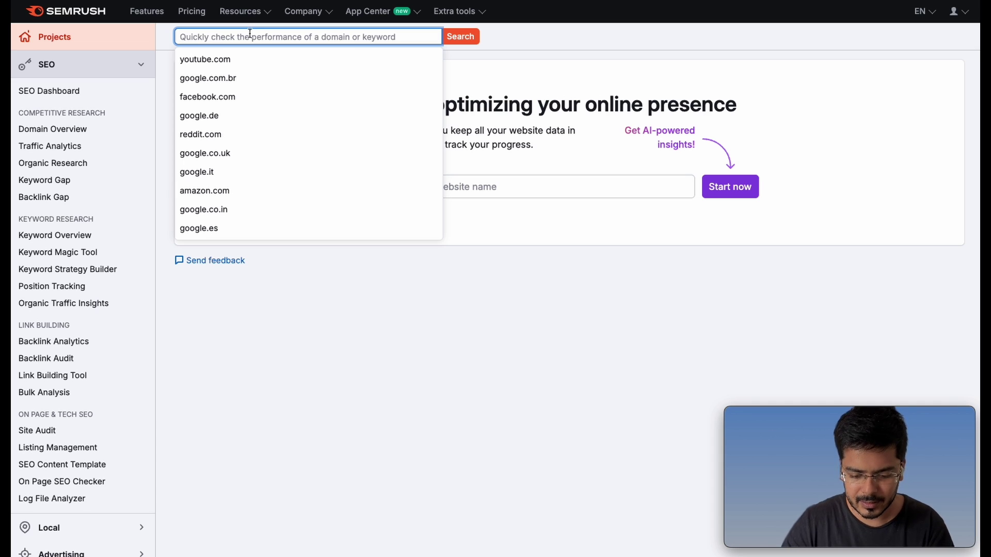
pyautogui.write('tables')
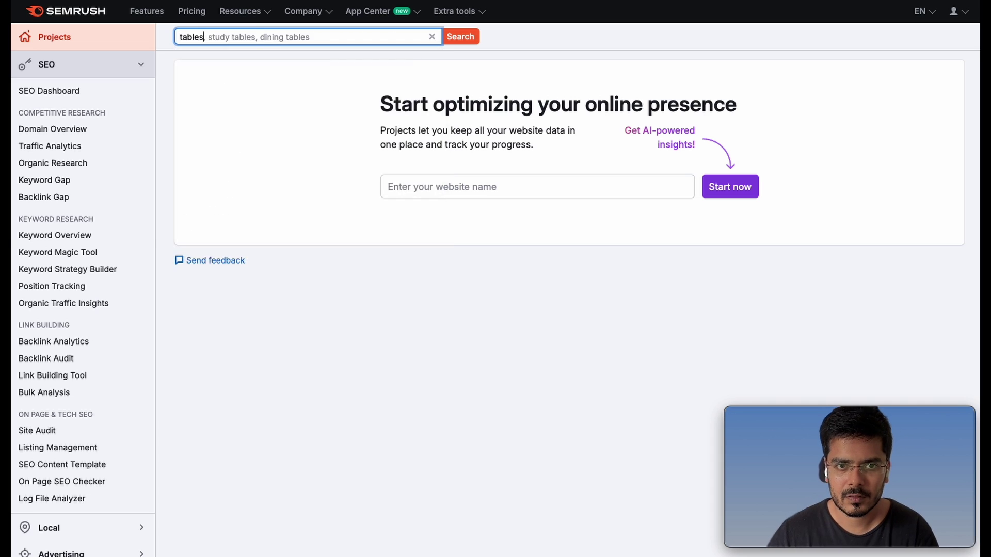
pyautogui.press('Return')
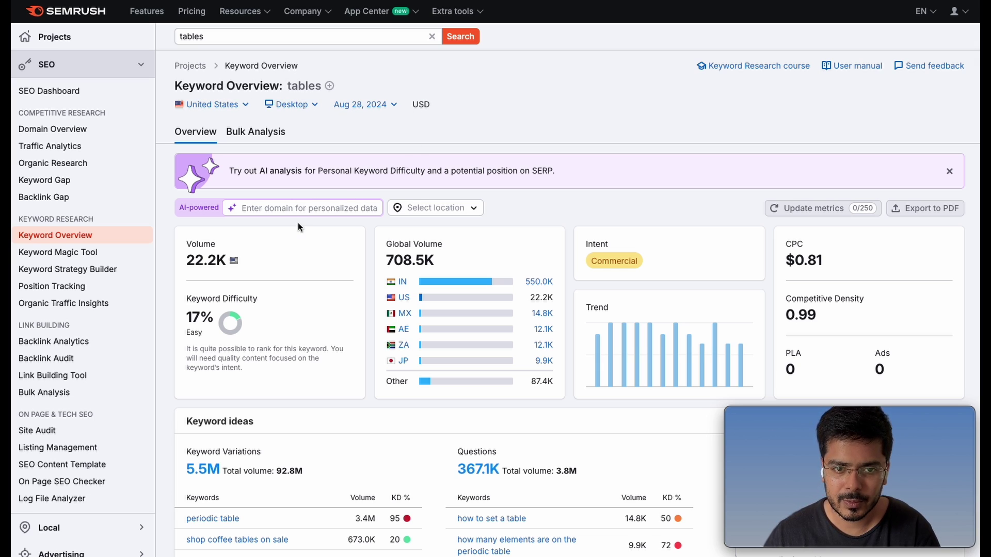
# Step: From Keyword Overview, view all 5,508,144 'tables' keywords in the Keyword Magic Tool
pyautogui.scroll(-2, 298, 224)
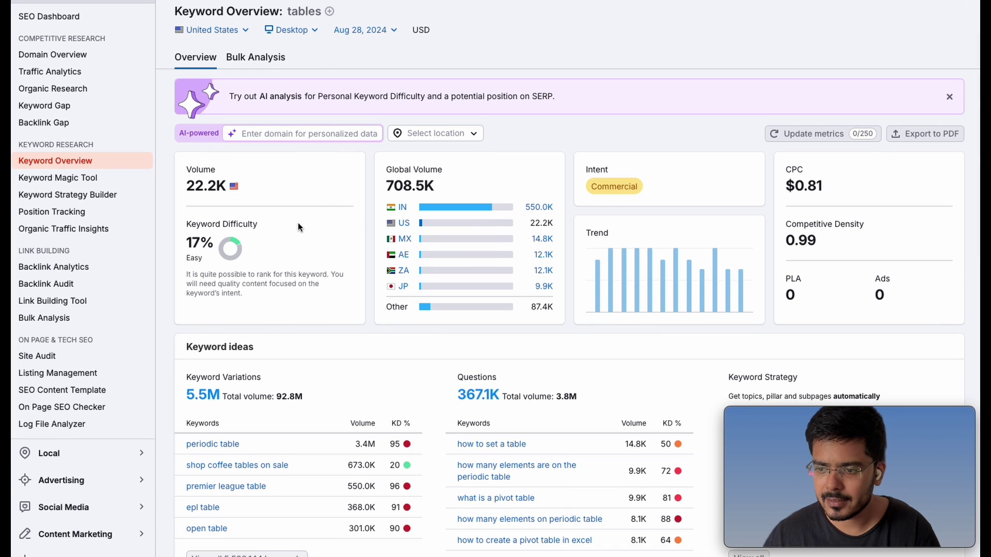
pyautogui.scroll(-3, 354, 227)
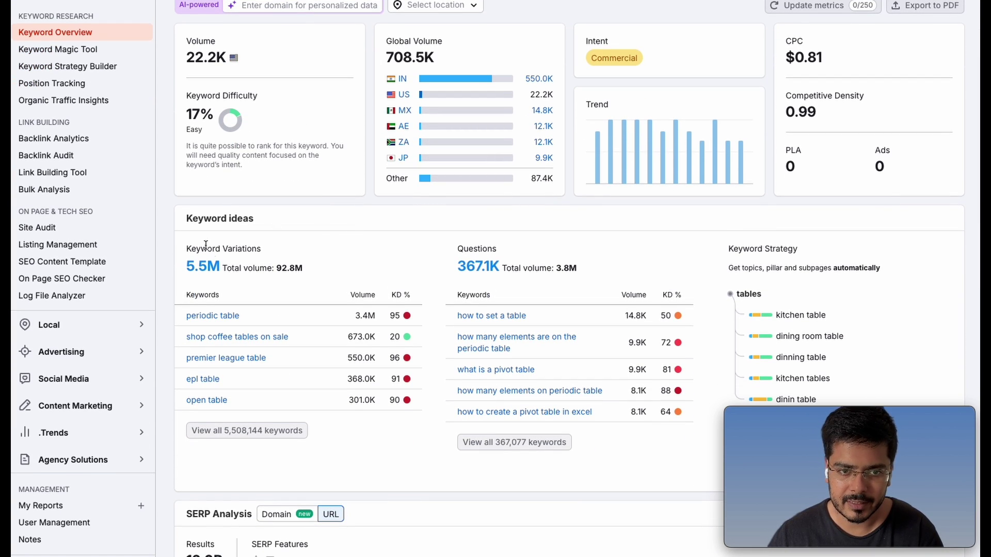
pyautogui.scroll(-1, 249, 206)
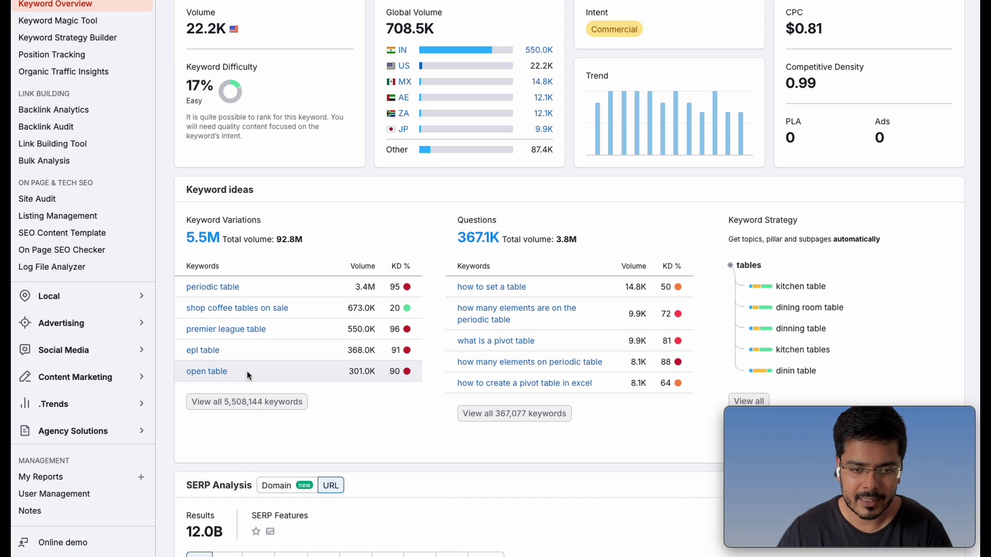
pyautogui.click(241, 404)
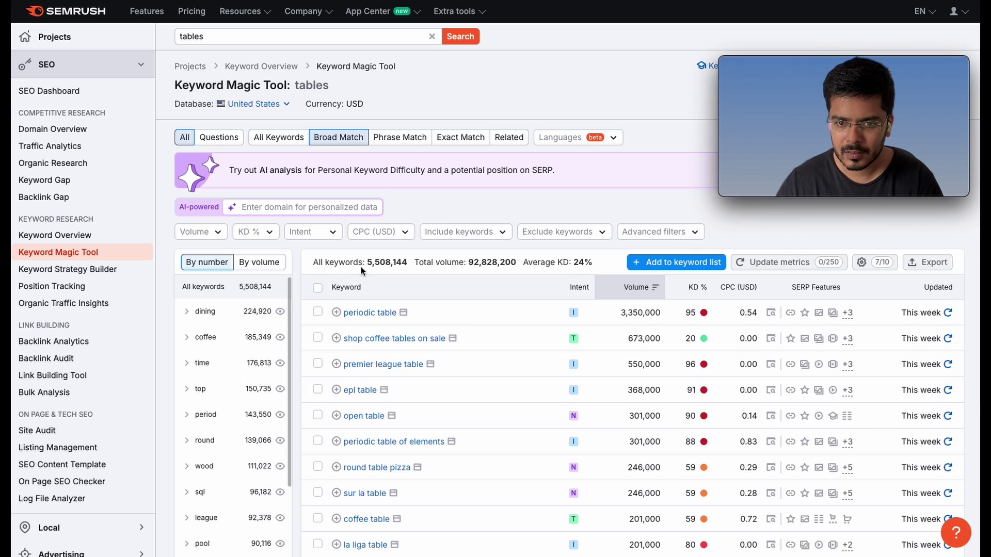
pyautogui.scroll(-1, 345, 260)
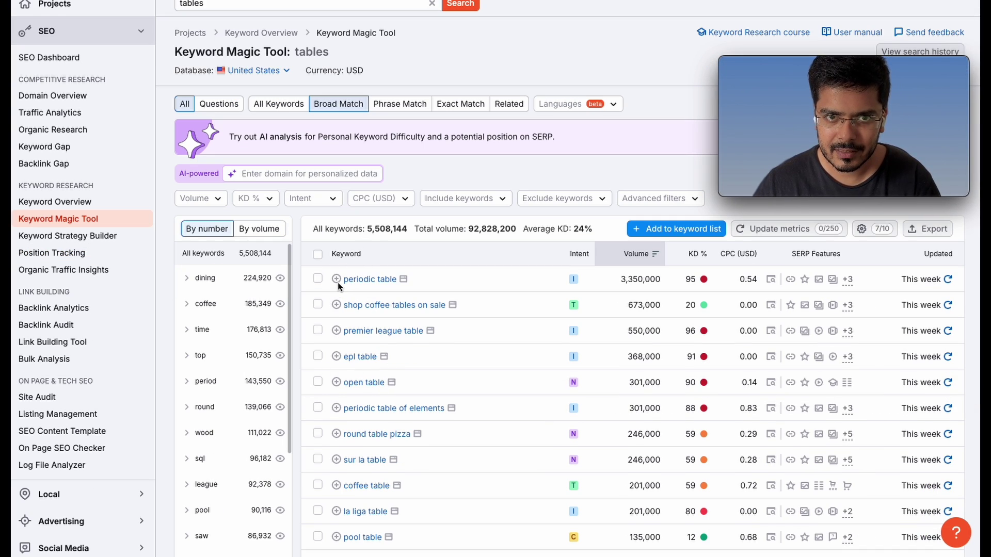
pyautogui.scroll(-1, 349, 416)
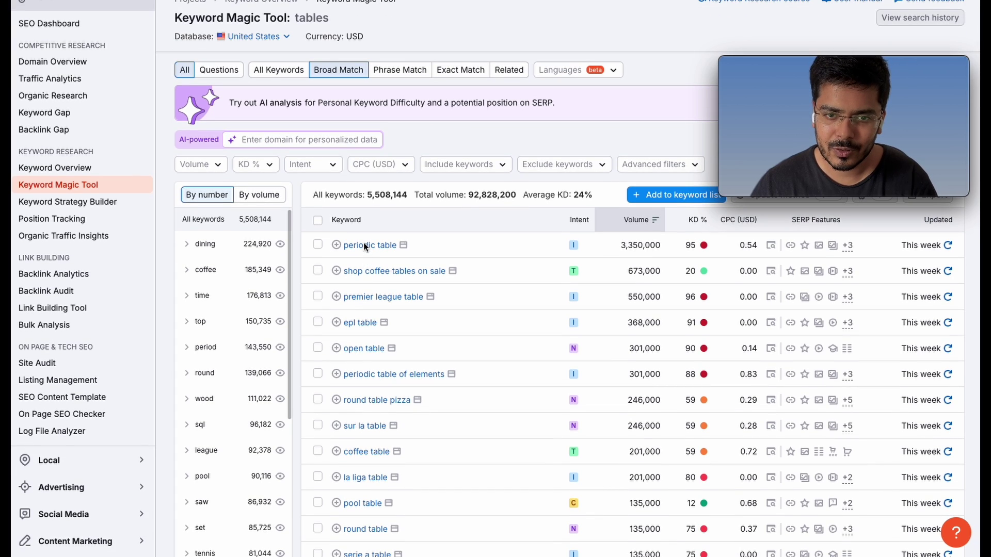
pyautogui.scroll(-1, 366, 388)
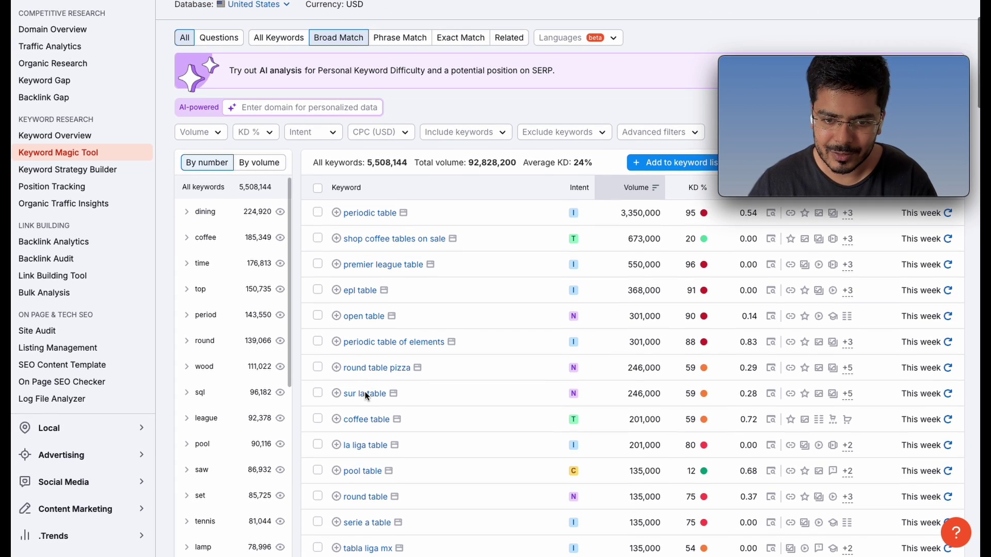
pyautogui.scroll(-1, 357, 498)
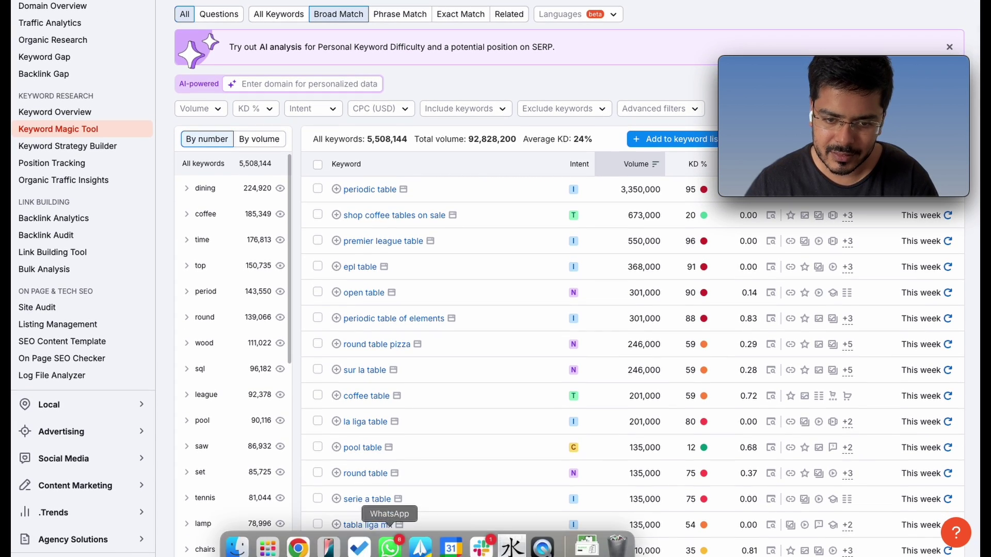
pyautogui.scroll(-6, 406, 473)
pyautogui.scroll(7, 405, 473)
pyautogui.scroll(3, 406, 472)
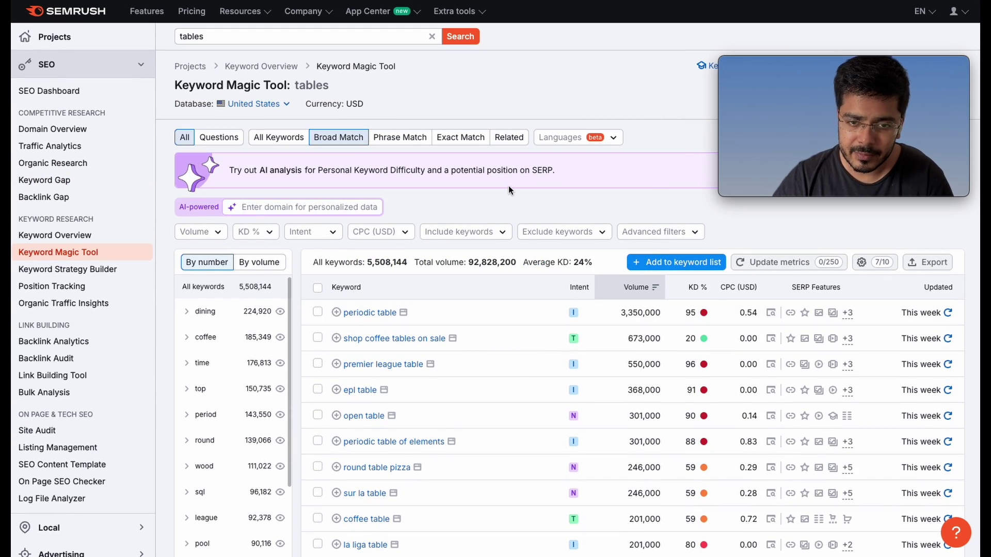
pyautogui.moveTo(575, 312)
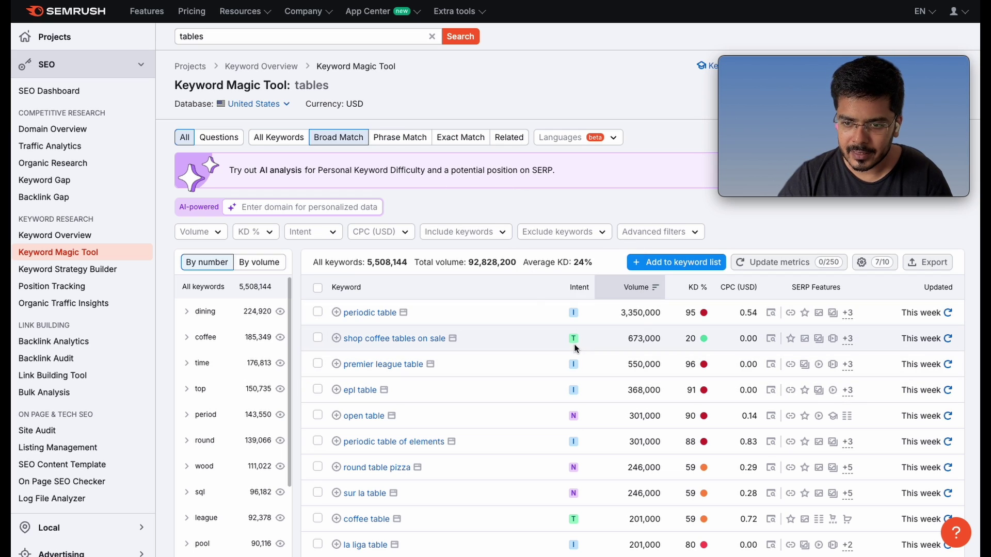
pyautogui.moveTo(575, 364)
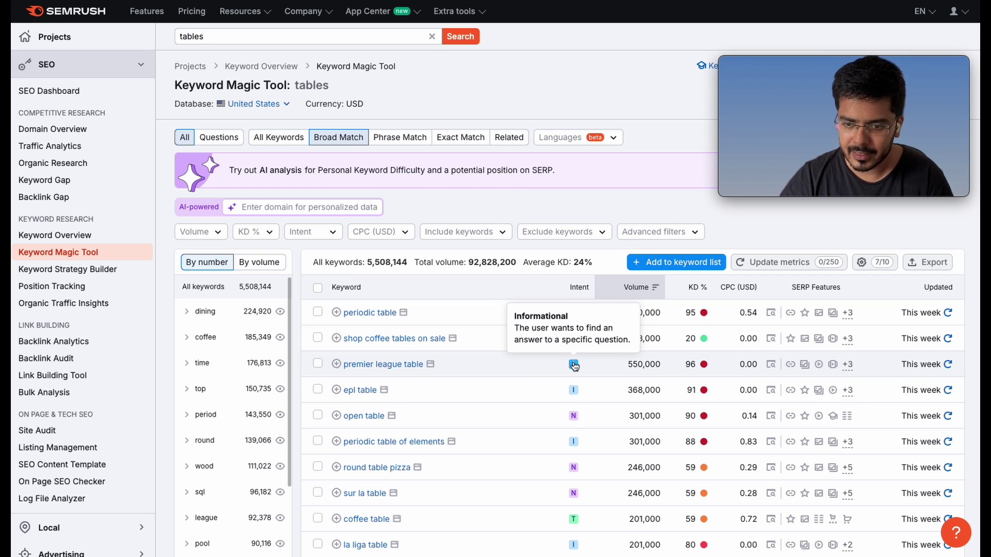
pyautogui.moveTo(573, 419)
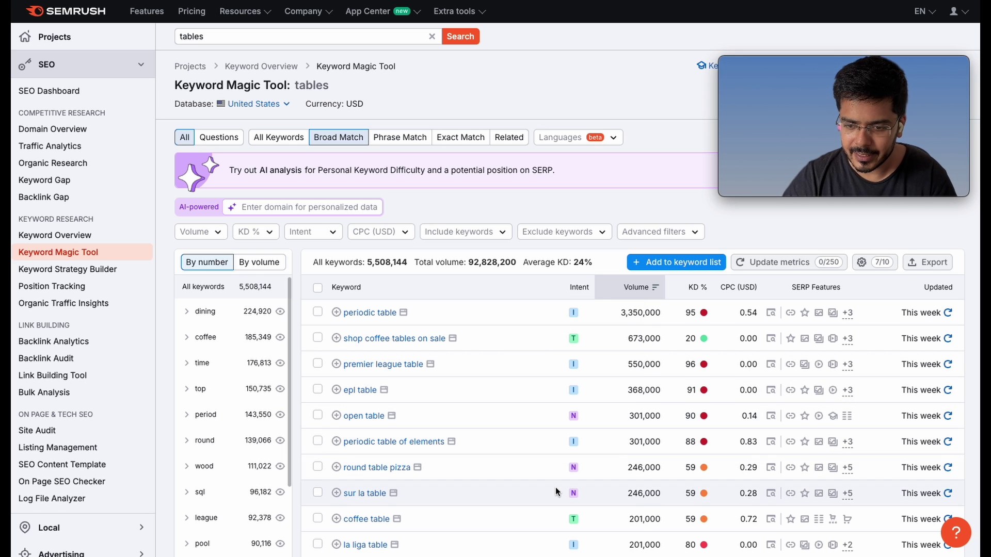
pyautogui.scroll(-3, 557, 488)
pyautogui.scroll(3, 541, 238)
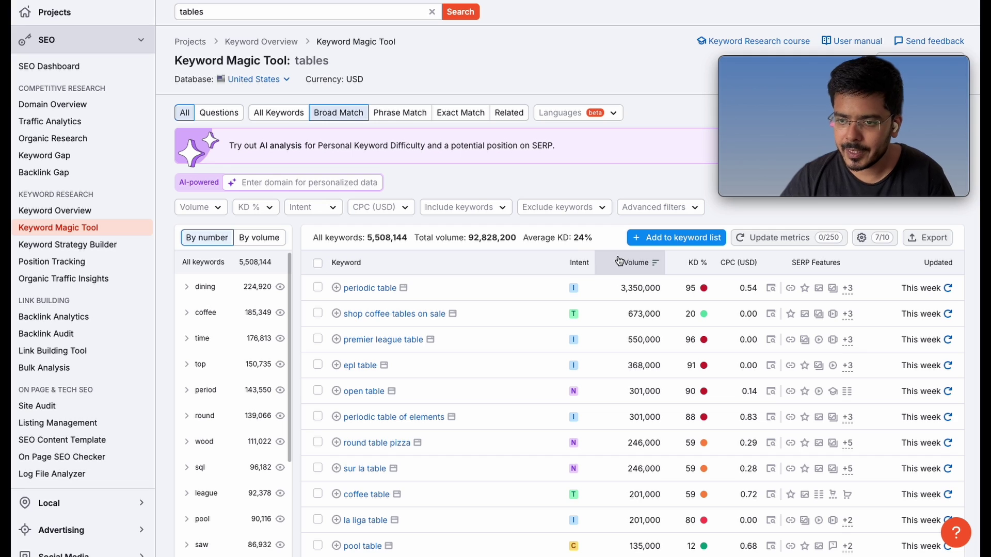
pyautogui.moveTo(695, 270)
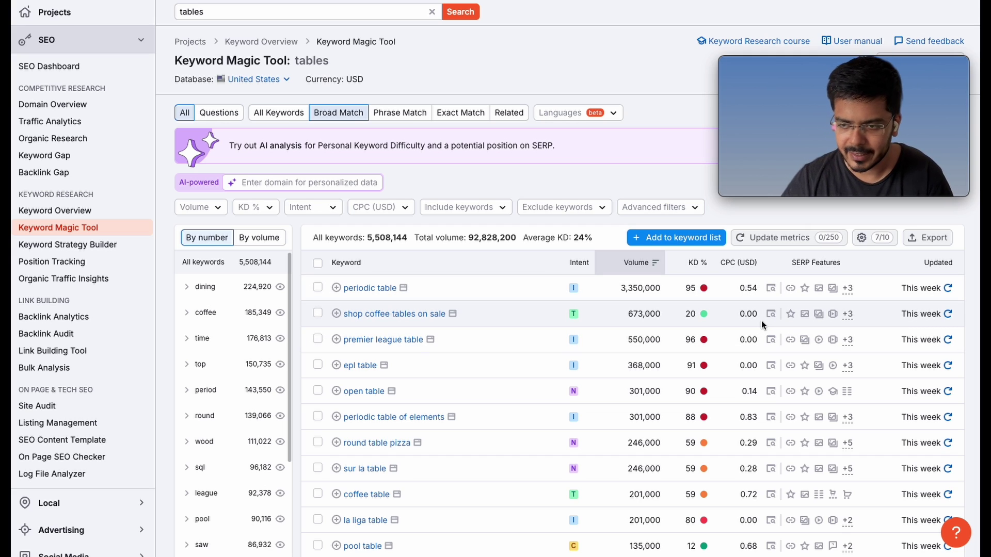
pyautogui.scroll(-2, 243, 359)
pyautogui.scroll(2, 244, 343)
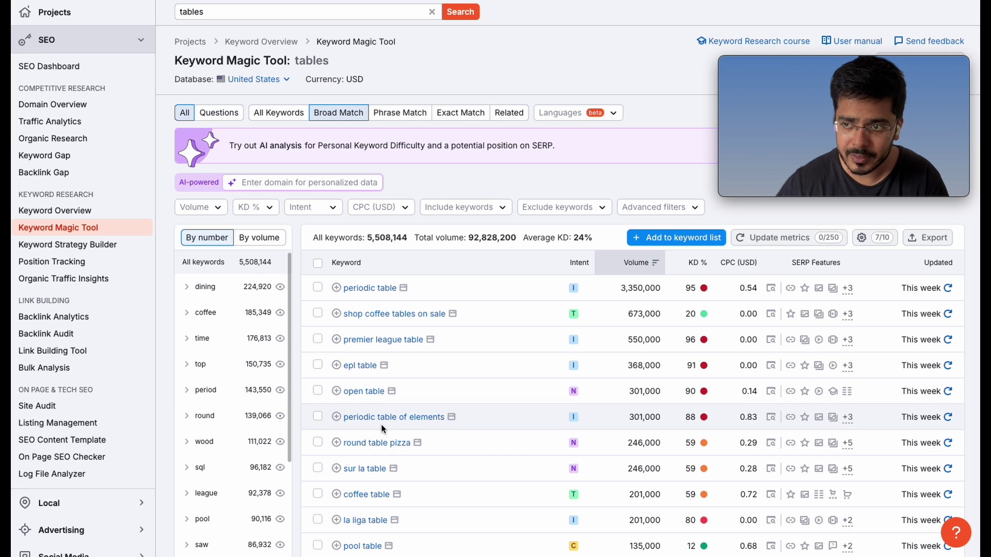
# Step: Load more keyword groups in the left list and expand the furniture group
pyautogui.scroll(-2, 196, 382)
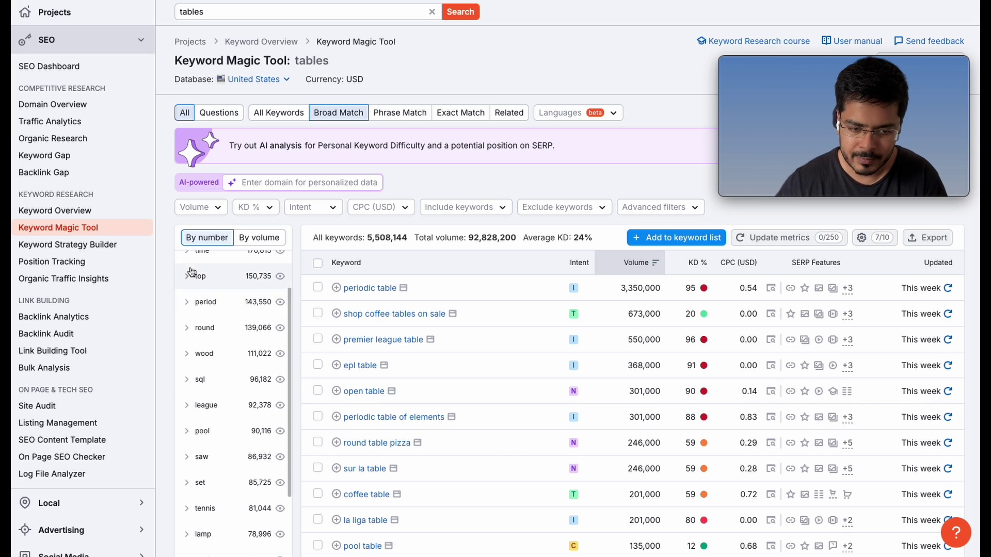
pyautogui.scroll(-2, 166, 352)
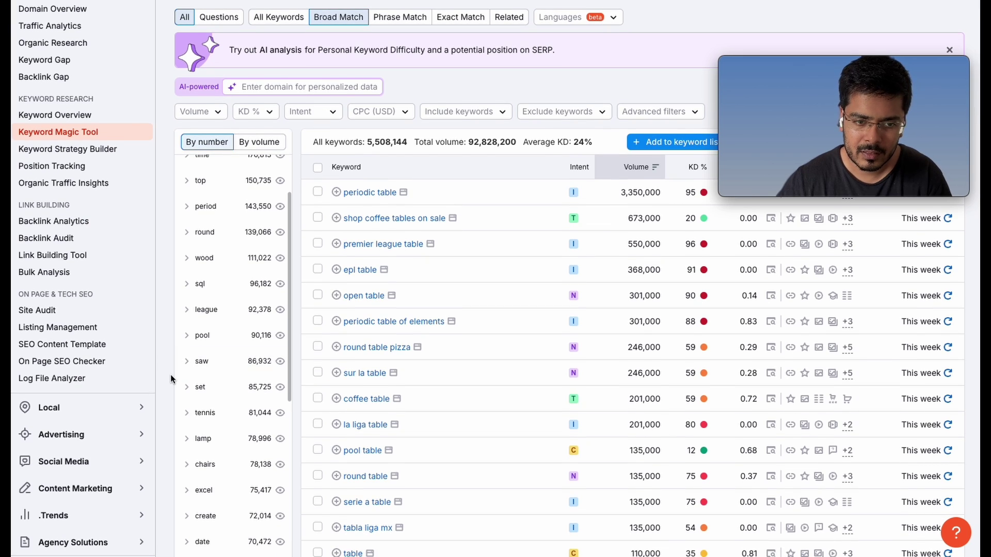
pyautogui.scroll(-3, 198, 328)
pyautogui.scroll(-3, 198, 328)
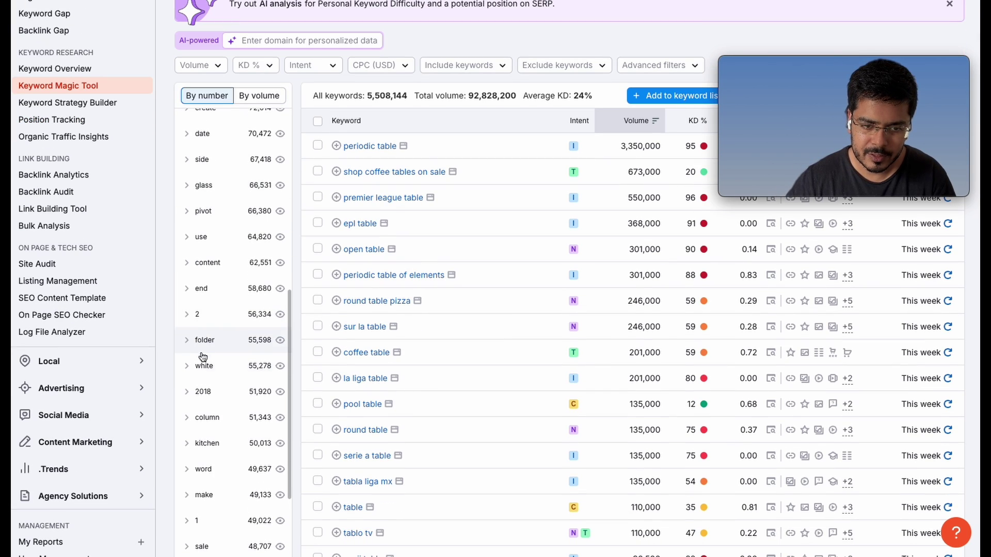
pyautogui.scroll(-8, 255, 453)
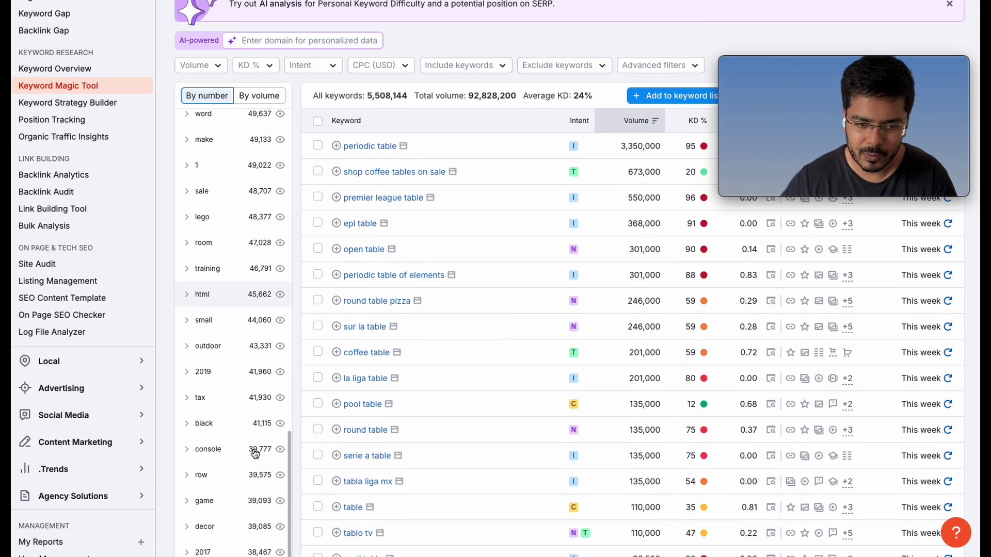
pyautogui.click(240, 541)
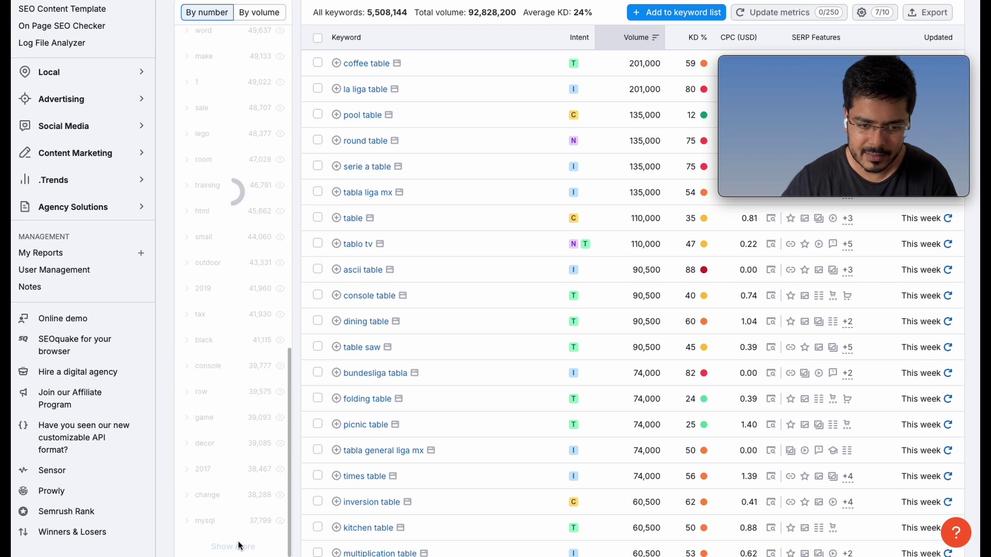
pyautogui.click(189, 356)
# Step: Filter the results to the furniture › outdoor sub-group of 799 keywords
pyautogui.scroll(-2, 194, 366)
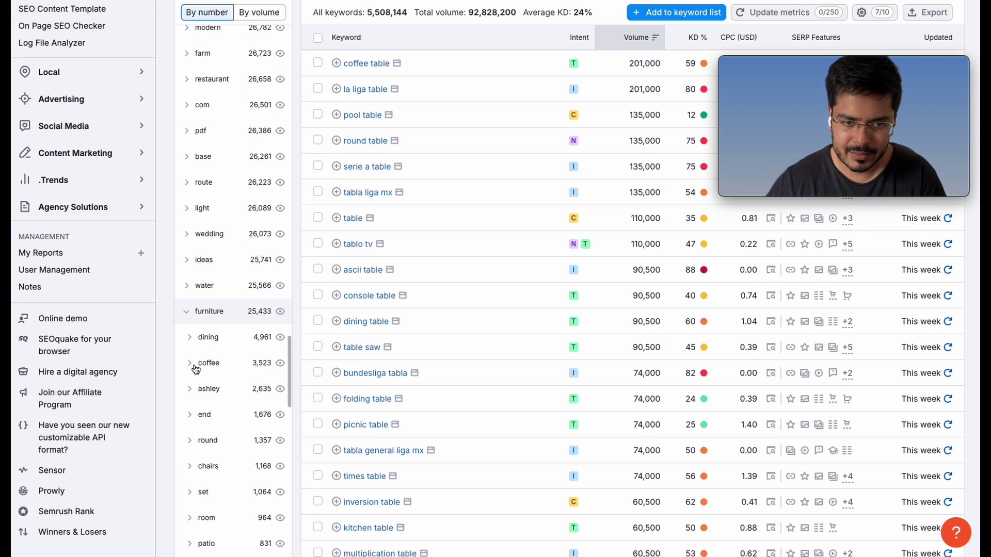
pyautogui.scroll(-1, 195, 368)
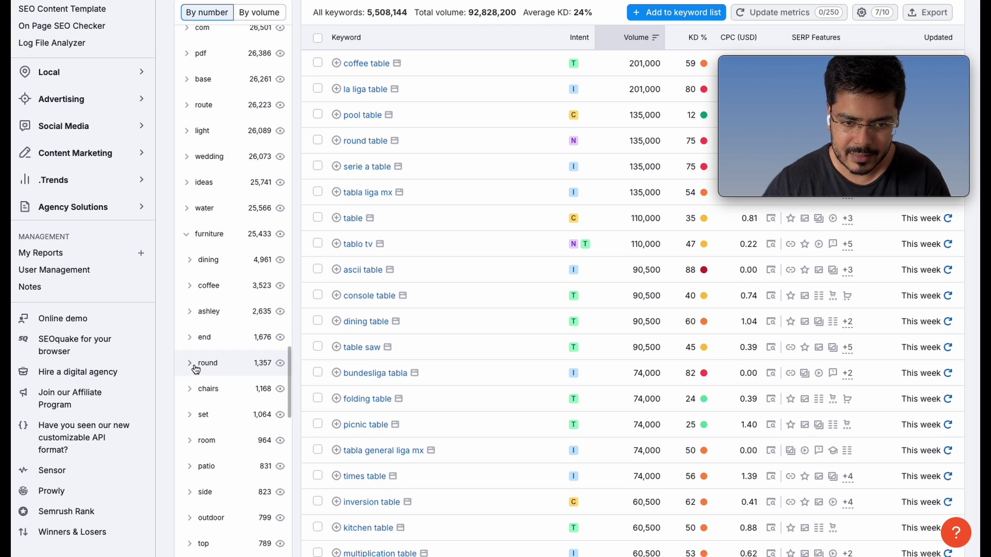
pyautogui.scroll(-2, 196, 368)
pyautogui.scroll(-5, 196, 368)
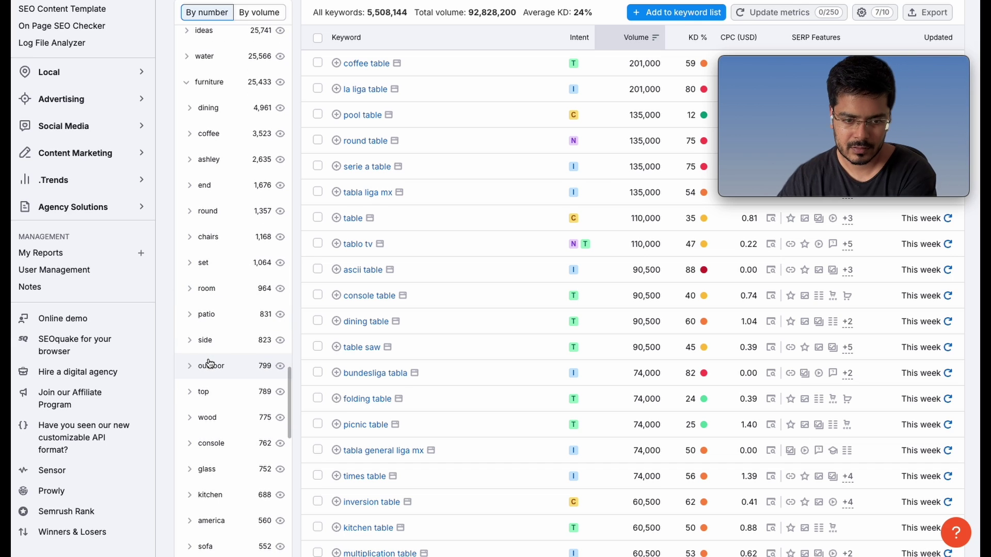
pyautogui.scroll(3, 210, 364)
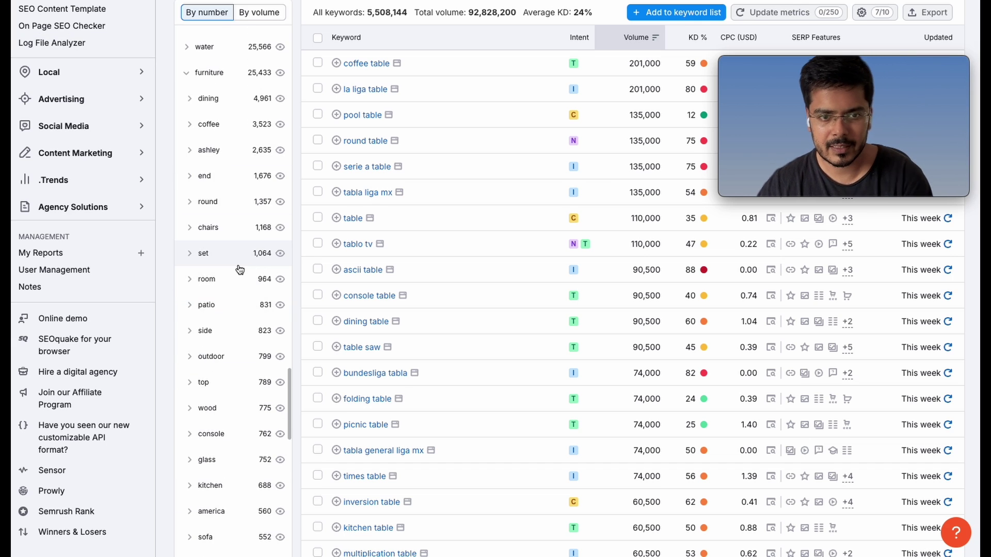
pyautogui.click(211, 355)
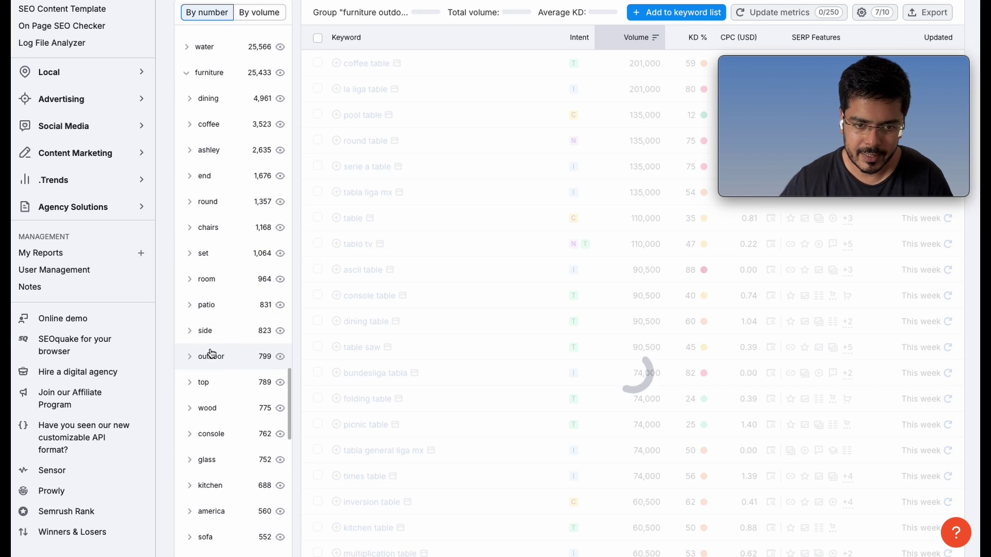
pyautogui.scroll(5, 426, 305)
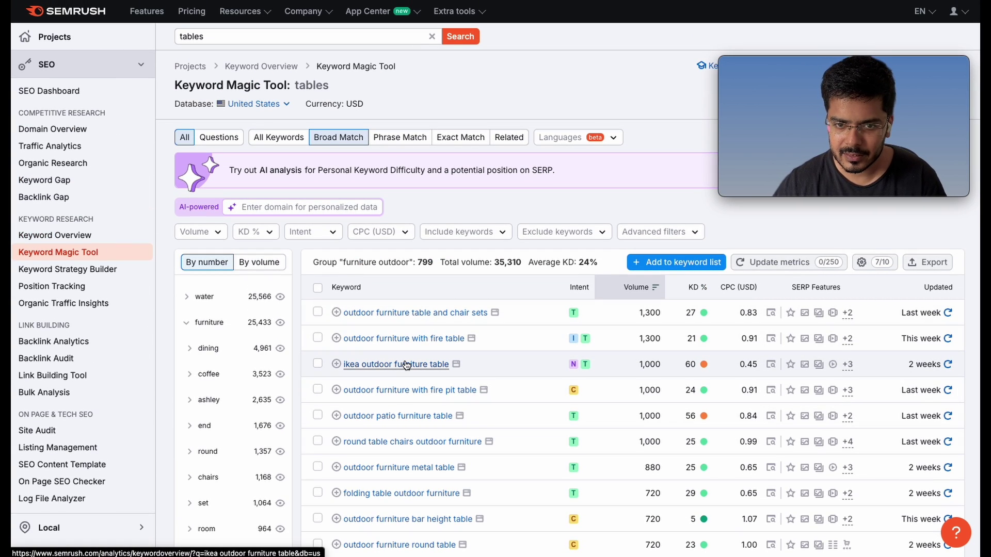
pyautogui.scroll(-1, 489, 256)
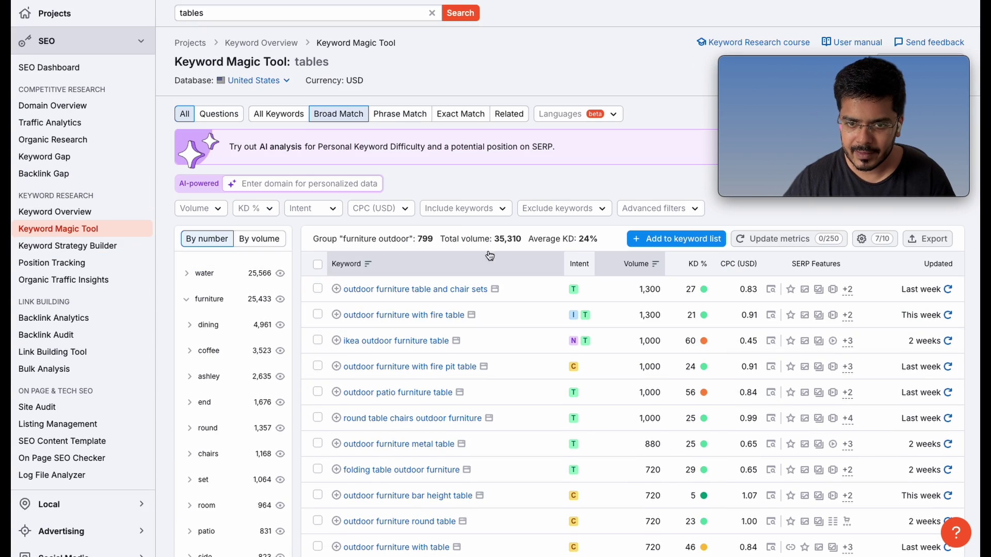
# Step: Select all 799 furniture outdoor keywords and export this group as XLSX
pyautogui.click(317, 264)
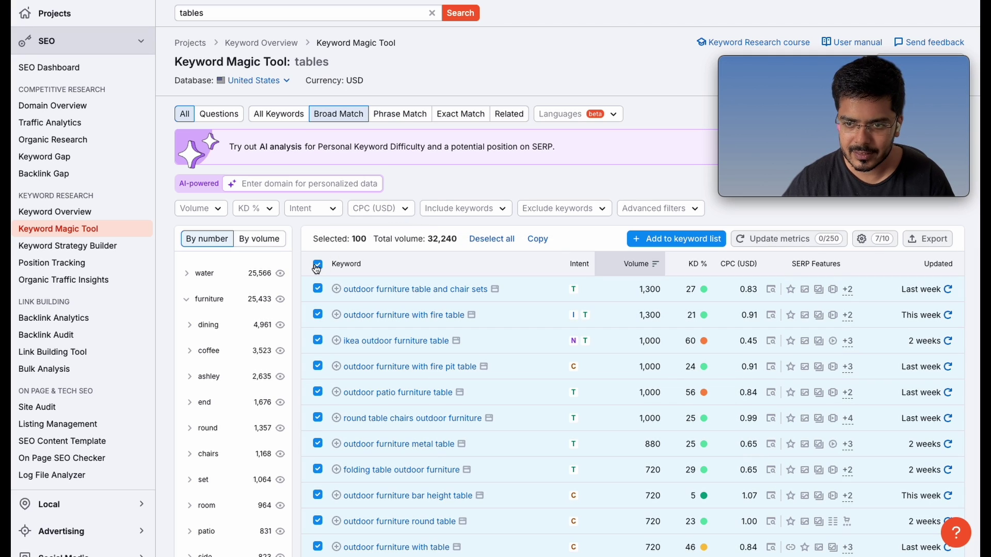
pyautogui.click(927, 239)
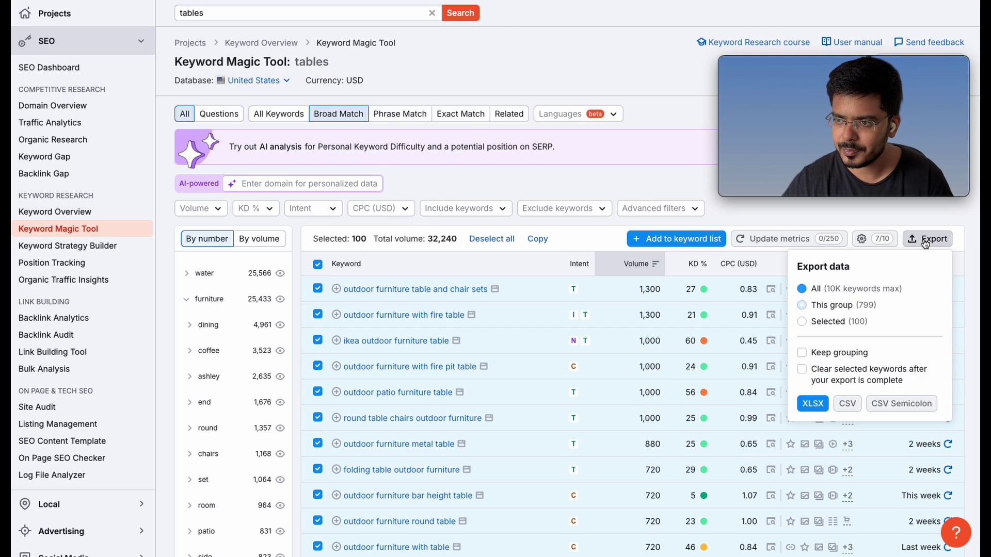
pyautogui.click(813, 405)
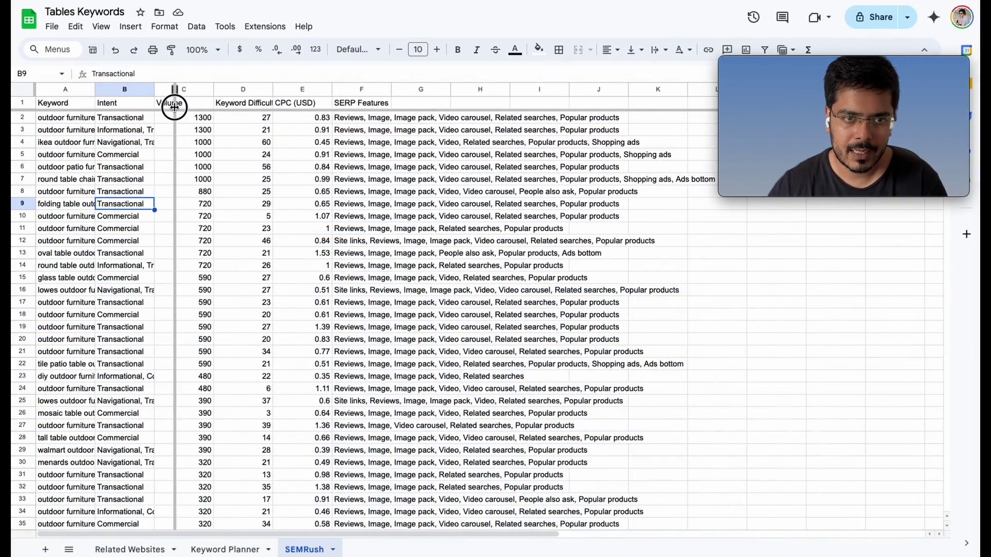
# Step: Widen the SEMRush tab's Keyword column and confirm the list ends at row 800
pyautogui.moveTo(175, 107); pyautogui.dragTo(176, 107)
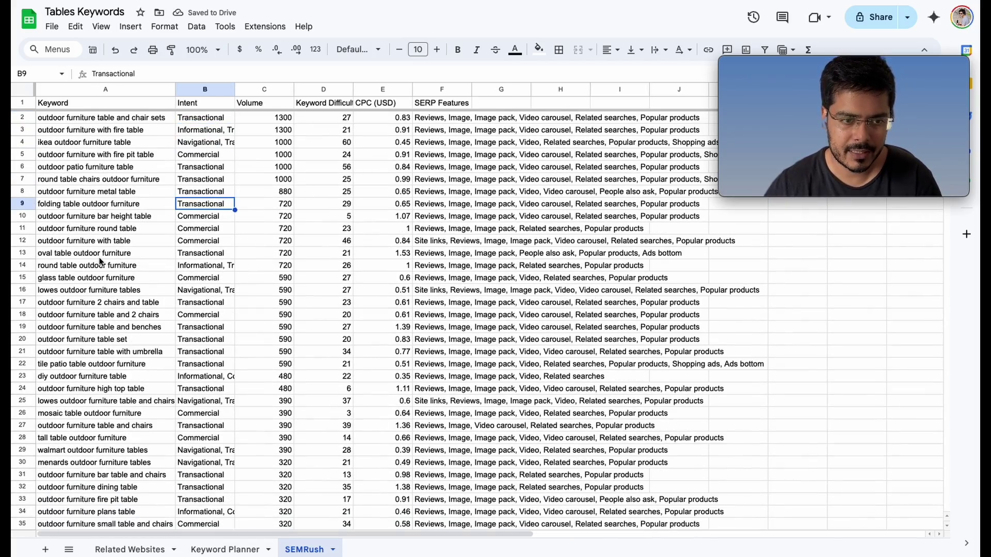
pyautogui.scroll(-15, 101, 261)
pyautogui.scroll(-20, 101, 262)
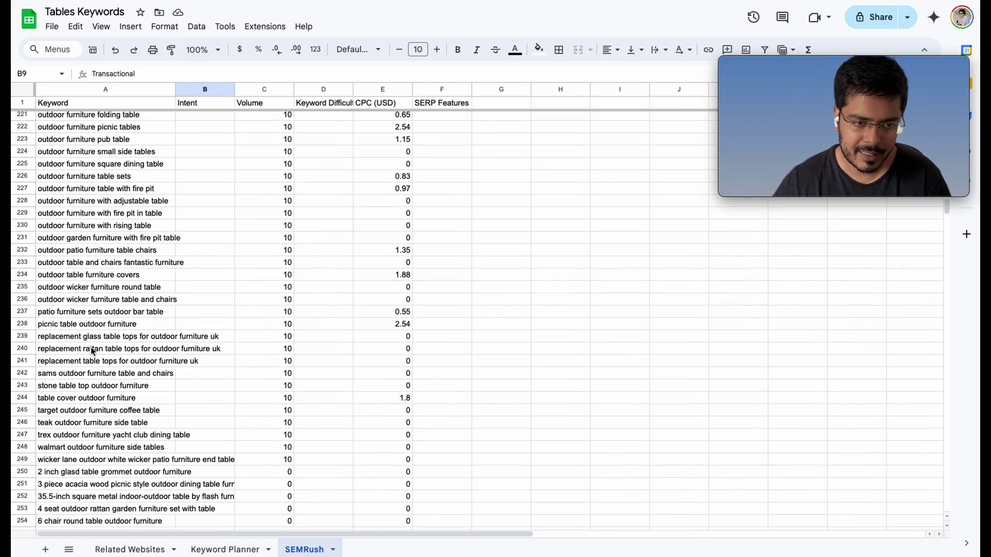
pyautogui.click(93, 349)
pyautogui.hotkey('ctrl', 'Down')
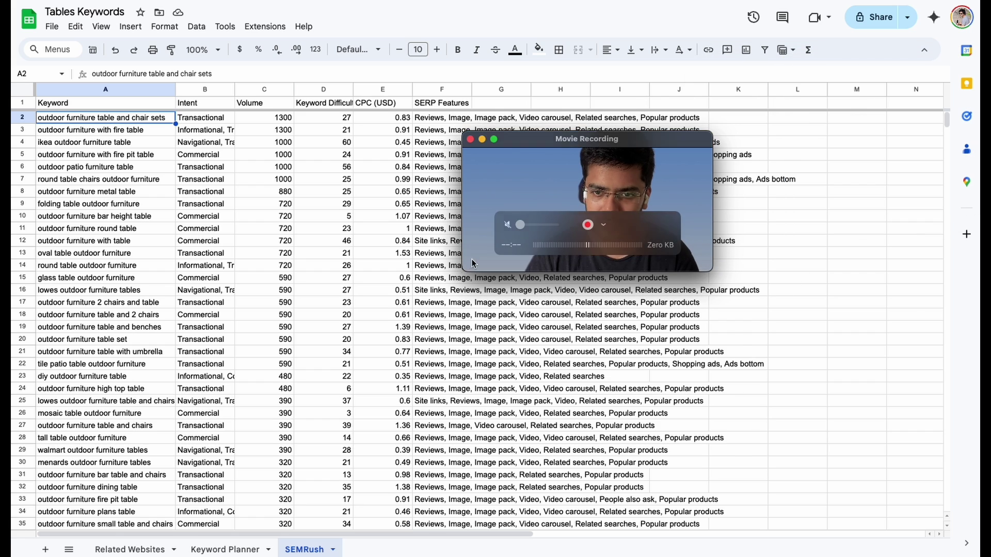
pyautogui.moveTo(653, 139); pyautogui.dragTo(658, 107)
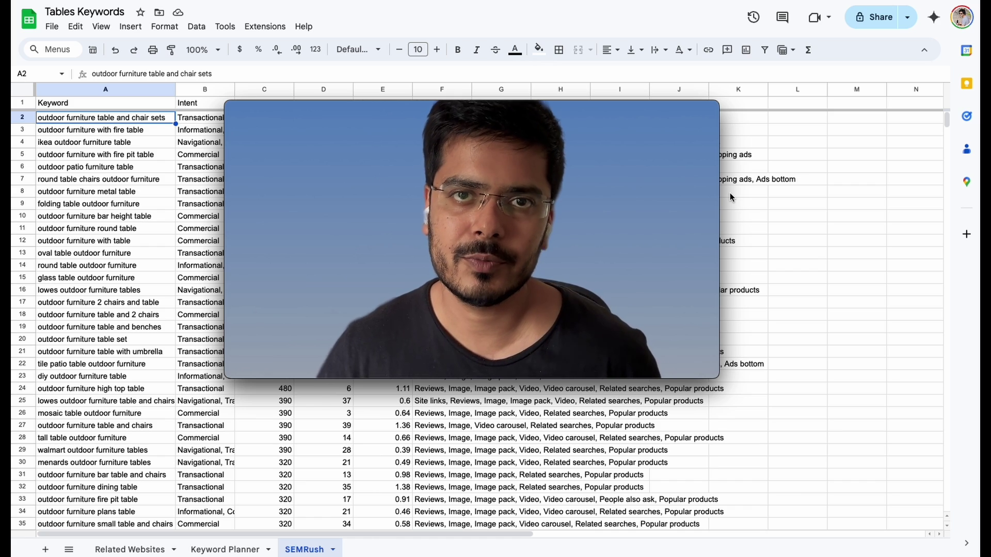